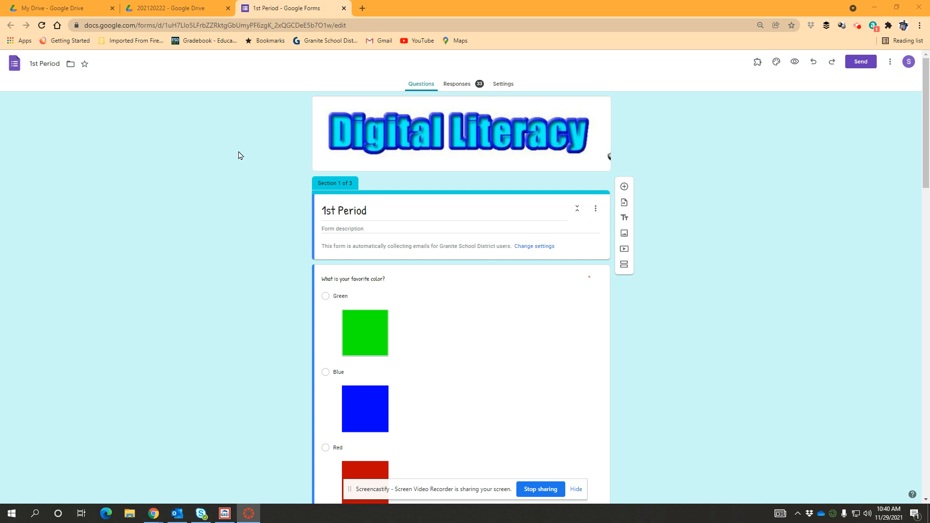
Step: Open the form's responses as a linked Google Sheets spreadsheet
left_click(462, 85)
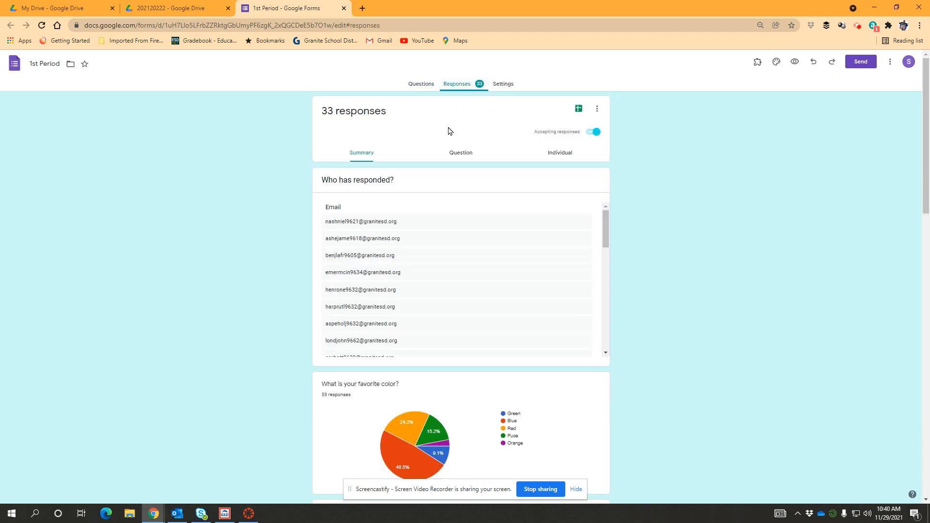
left_click(577, 111)
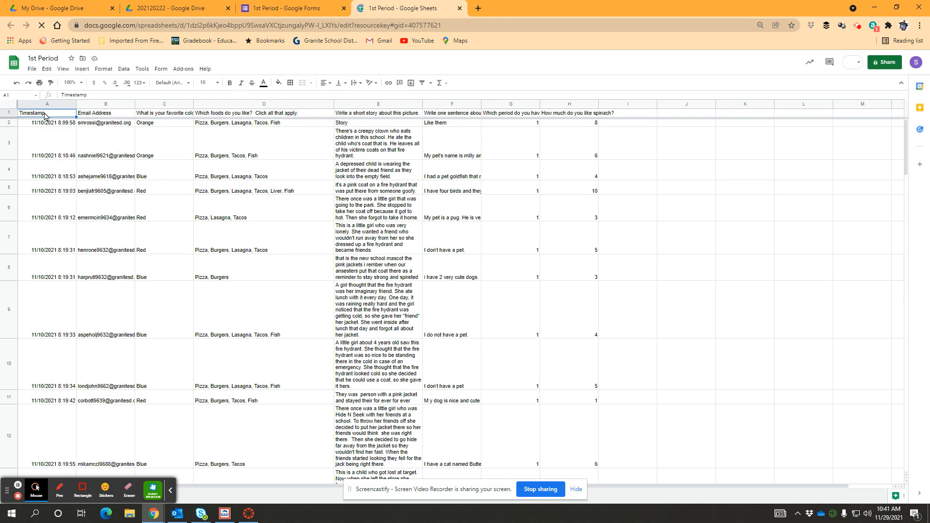
Step: Select all response data from A1 to H35 and copy it
left_click_drag(45, 115, 591, 288)
right_click(164, 184)
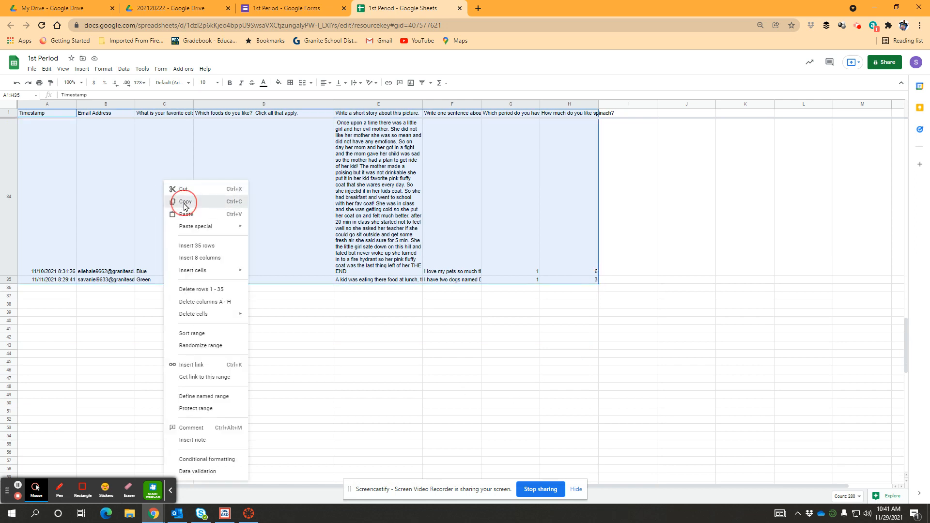
left_click(184, 202)
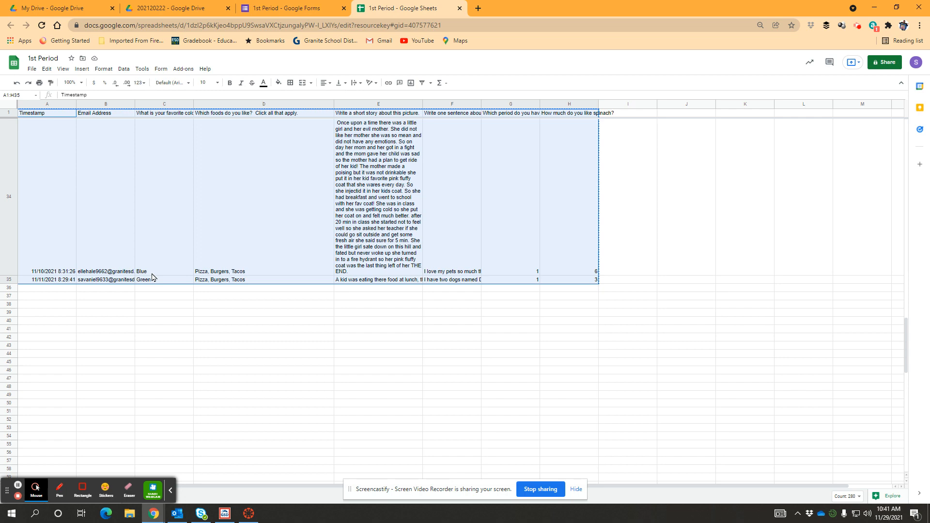
Step: Switch to Excel, open a blank workbook and paste the copied responses into it
left_click(7, 518)
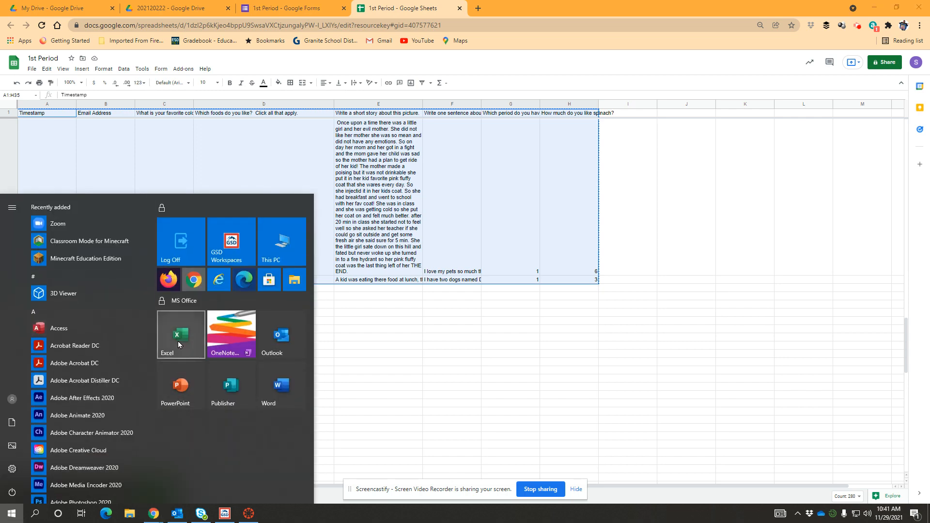
left_click(173, 327)
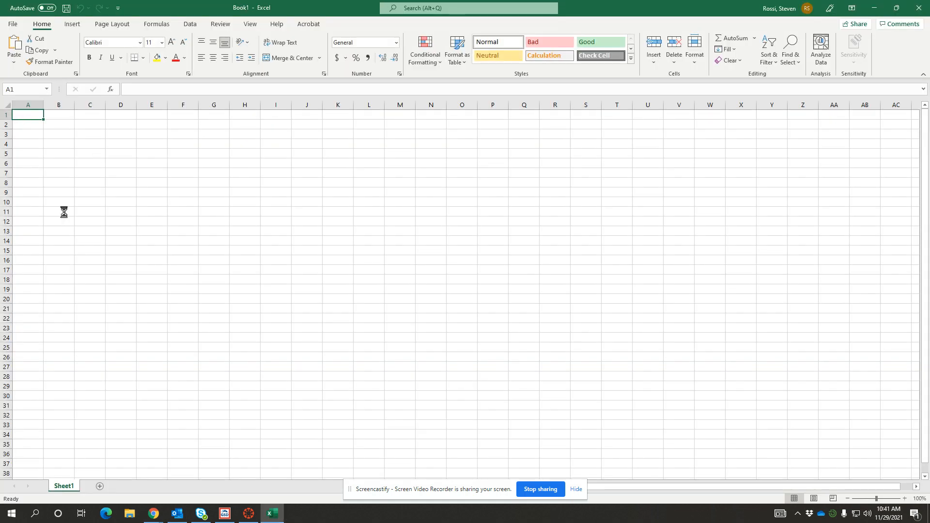
key("ctrl+v")
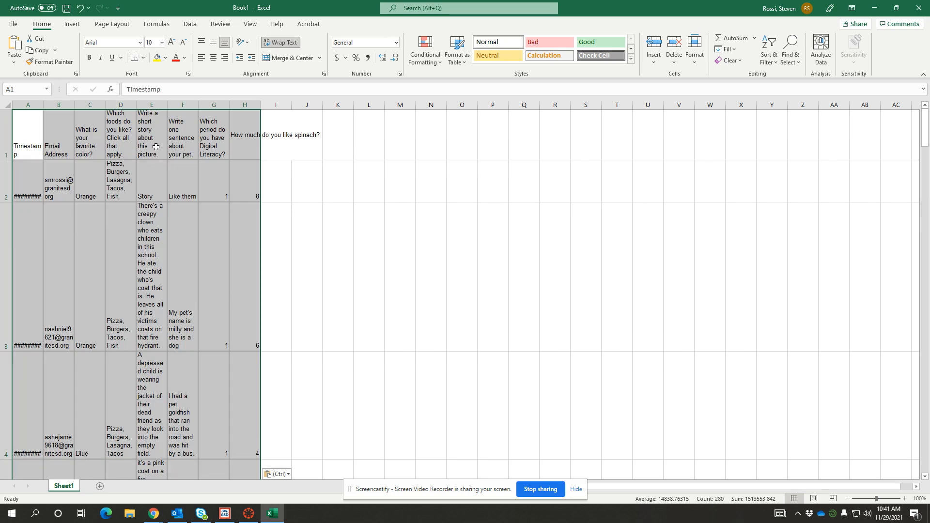
Step: Turn off text wrapping for the pasted response data
scroll(146, 334, "down", 10)
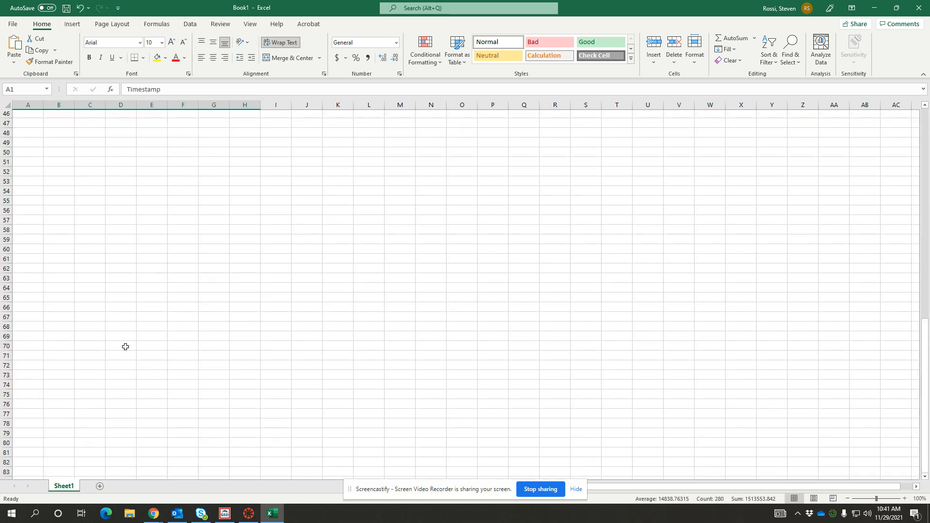
scroll(127, 342, "up", 10)
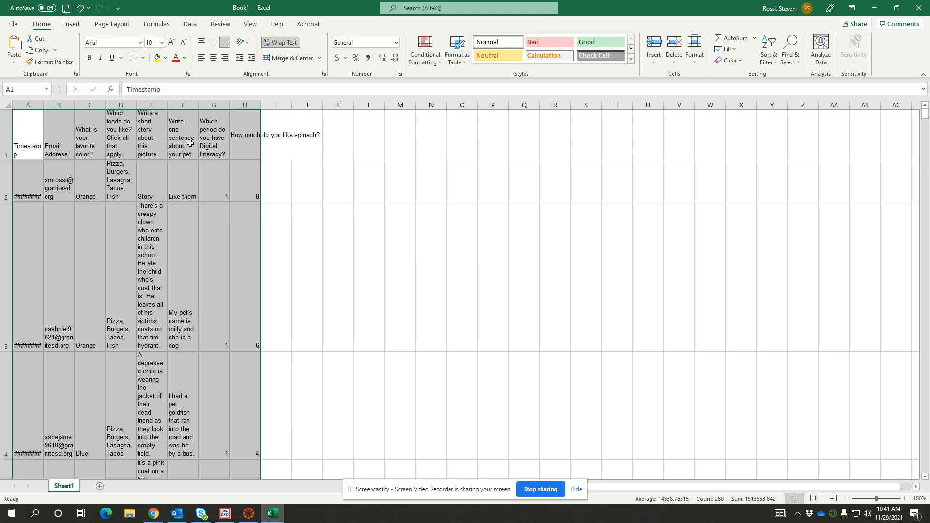
left_click(282, 44)
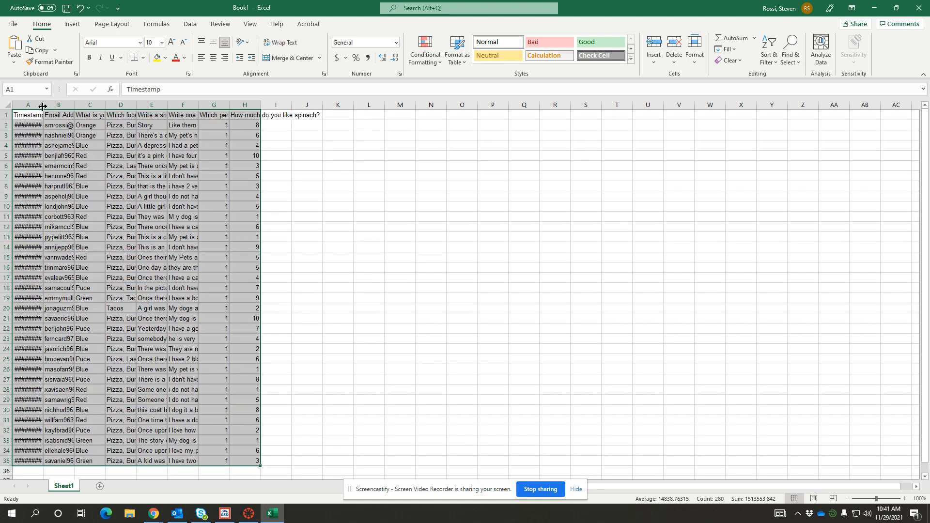
Step: Widen the Timestamp column A and the foods column D so their contents show
left_click_drag(42, 106, 102, 107)
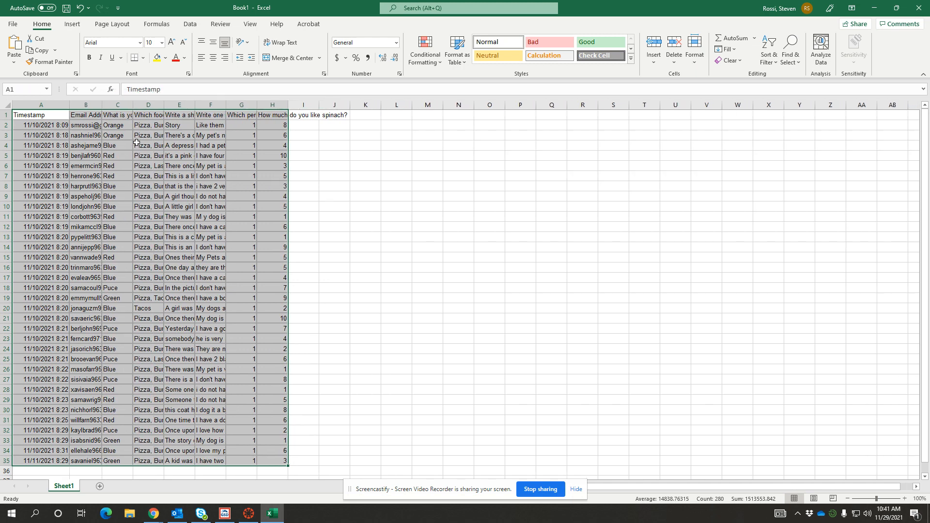
left_click_drag(164, 106, 365, 107)
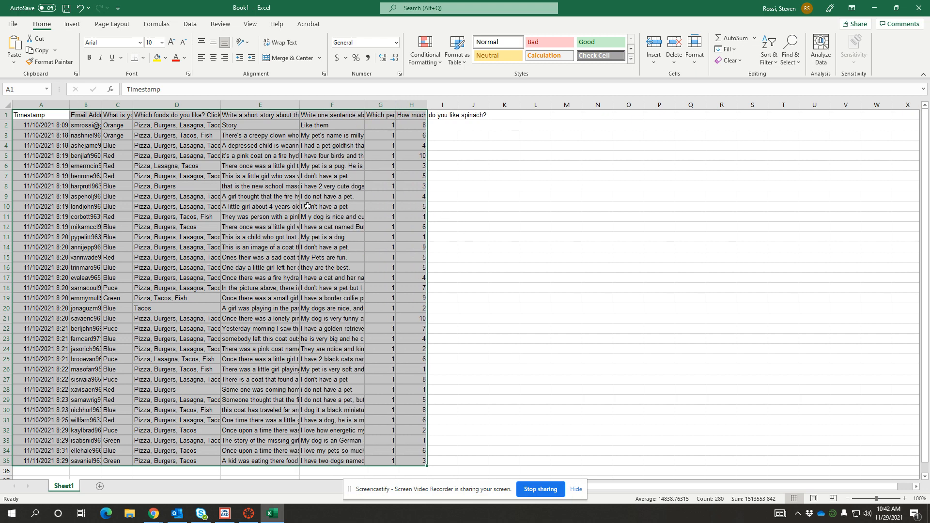
left_click(510, 227)
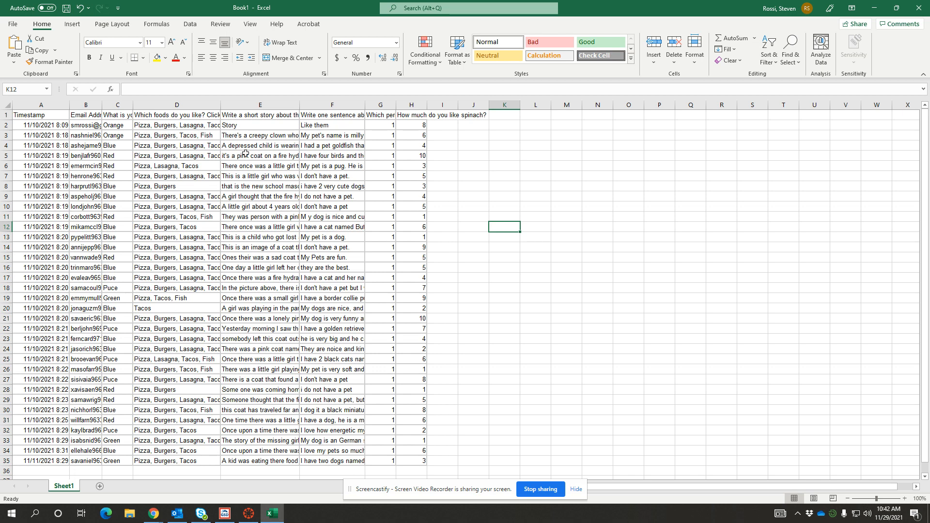
Step: Read through the question headers across columns D to H
left_click(150, 115)
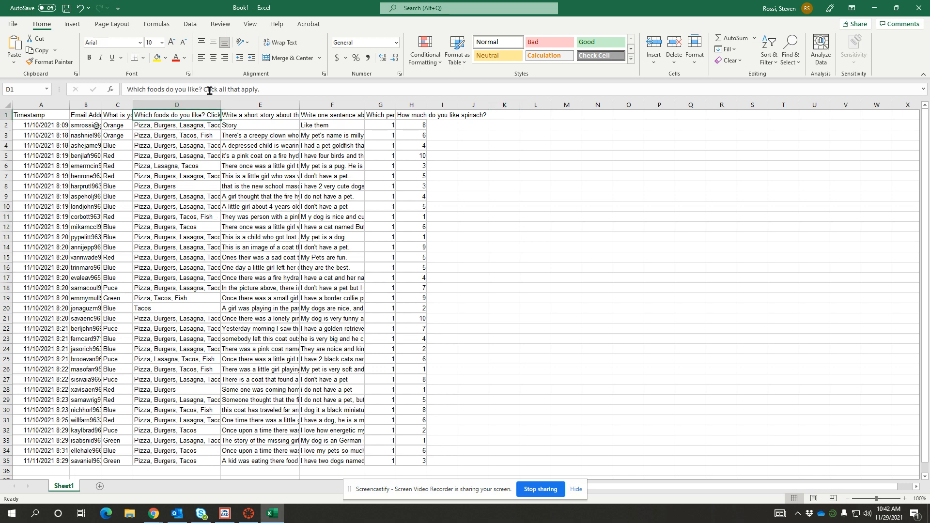
key("Right")
key("Right")
key("Right")
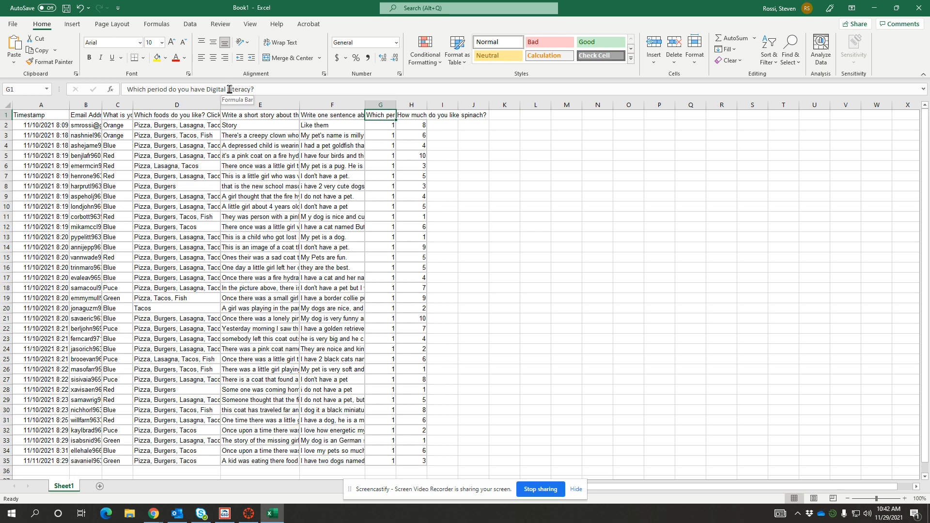
key("Right")
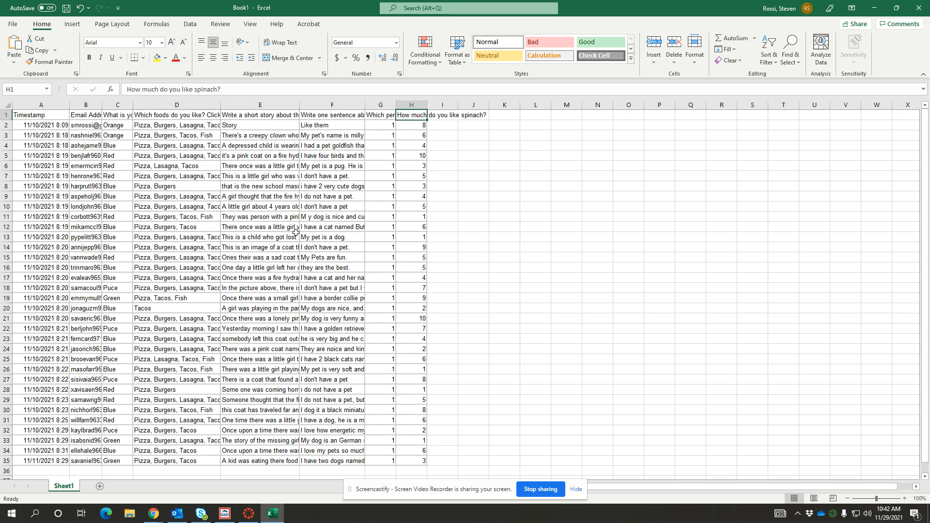
key("Left")
key("Left")
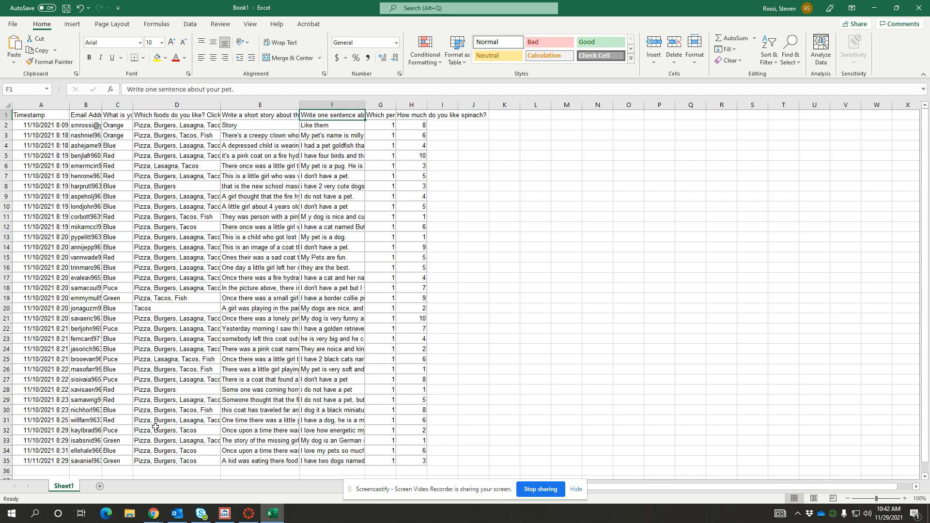
scroll(154, 421, "down", 5)
scroll(153, 316, "up", 5)
Step: Select response rows 2 to 35 and start a custom sort by Column C without headers
left_click(7, 125)
left_click_drag(6, 125, 6, 461)
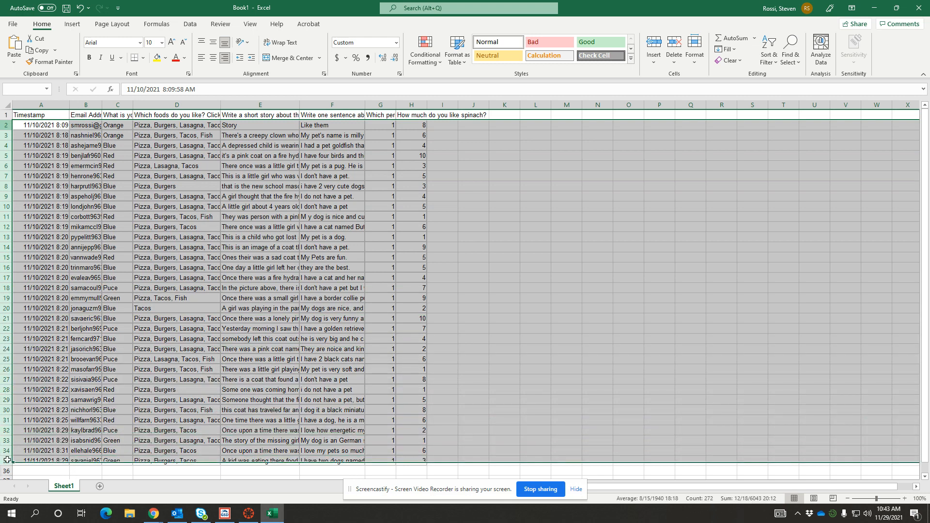
left_click(189, 24)
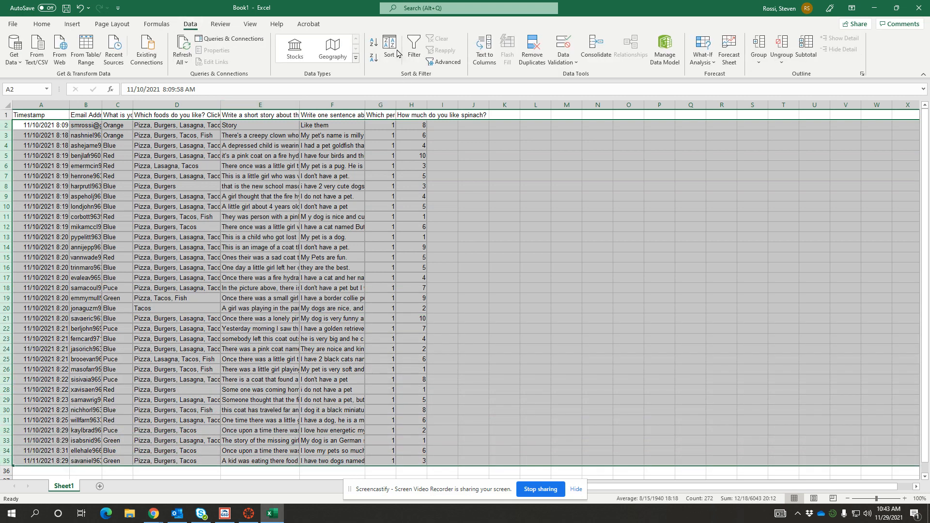
left_click(394, 45)
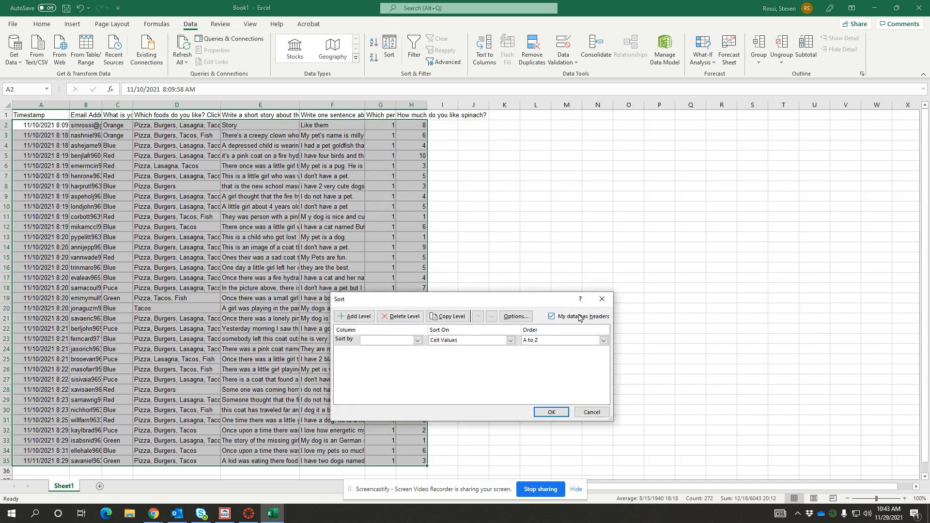
left_click(551, 316)
left_click(417, 340)
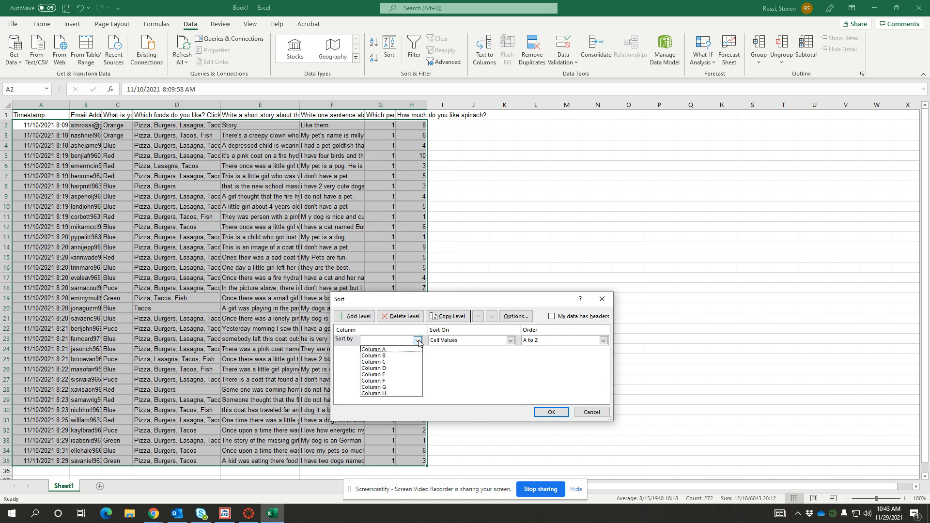
left_click(398, 362)
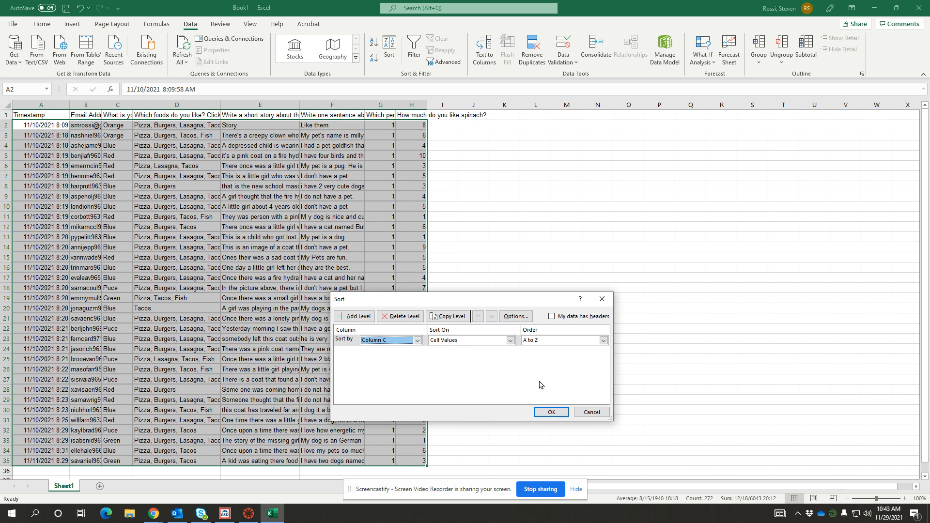
Step: Add sort levels for Column H smallest to largest and Column F A to Z, then apply the sort
left_click(357, 317)
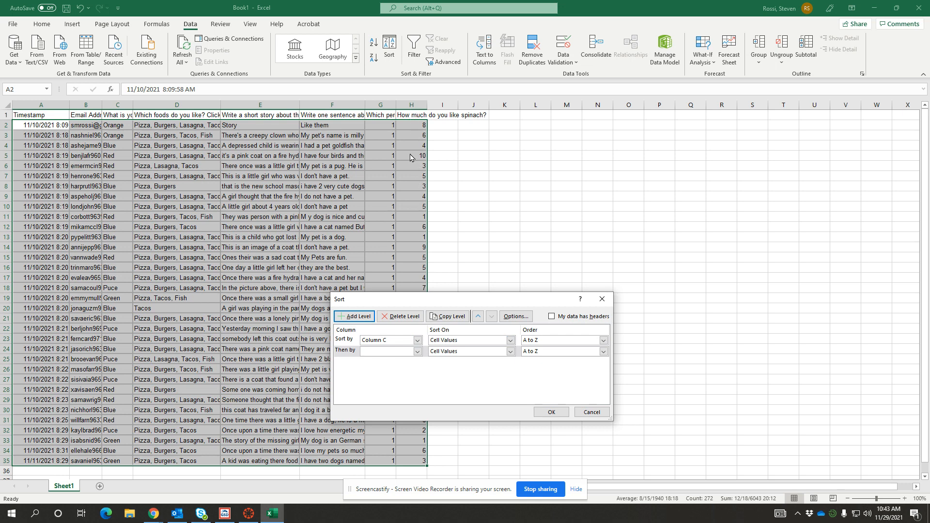
left_click(417, 352)
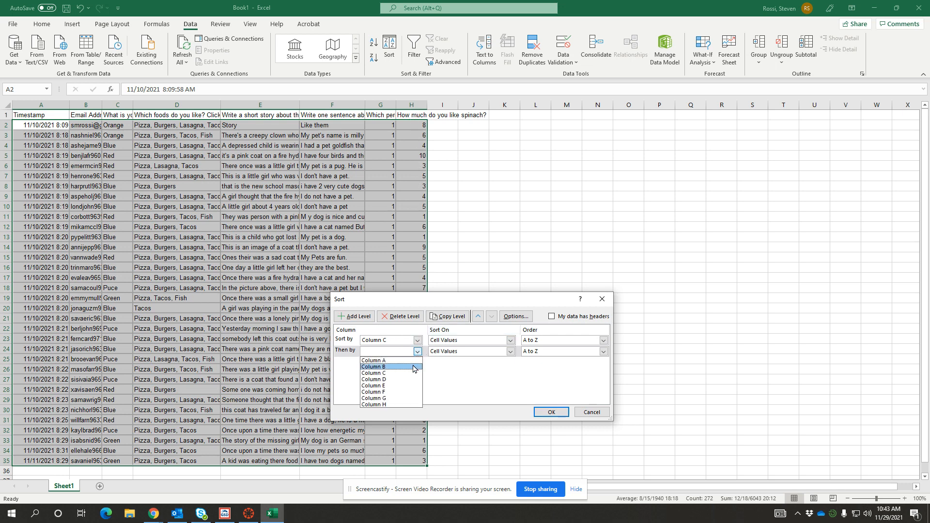
left_click(400, 405)
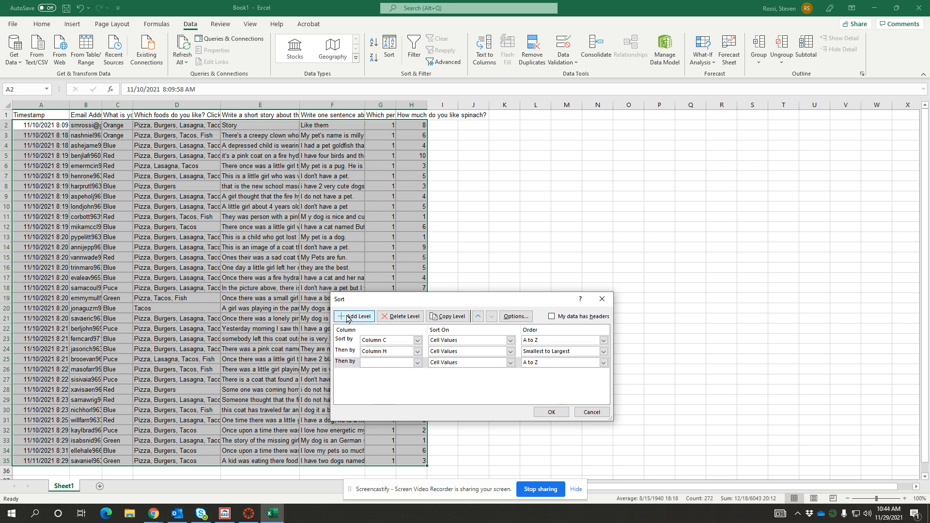
left_click(417, 362)
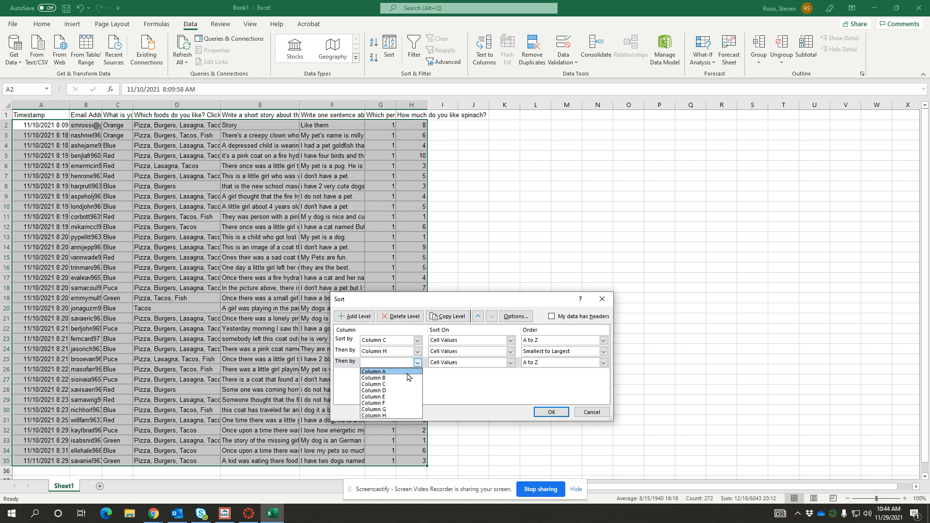
left_click(399, 403)
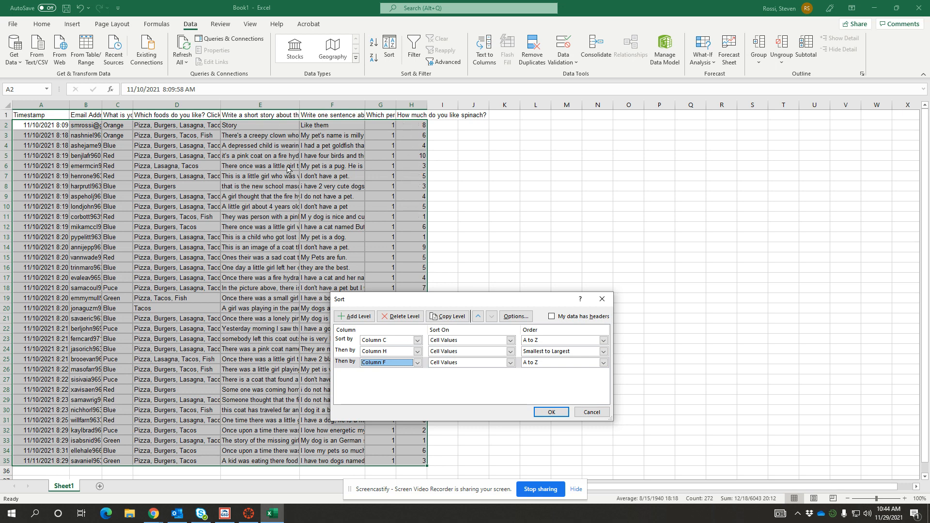
left_click(552, 412)
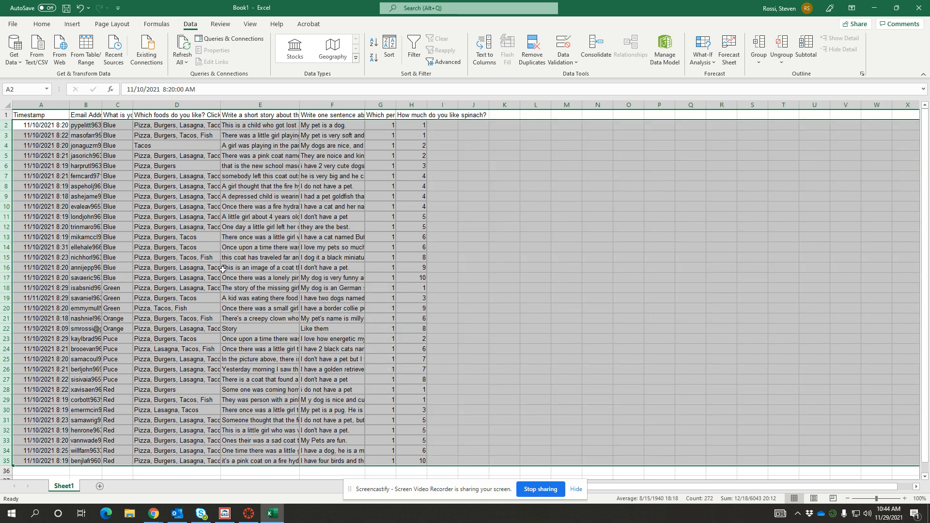
Step: Step through the sorted favorite color values in column C
left_click(112, 130)
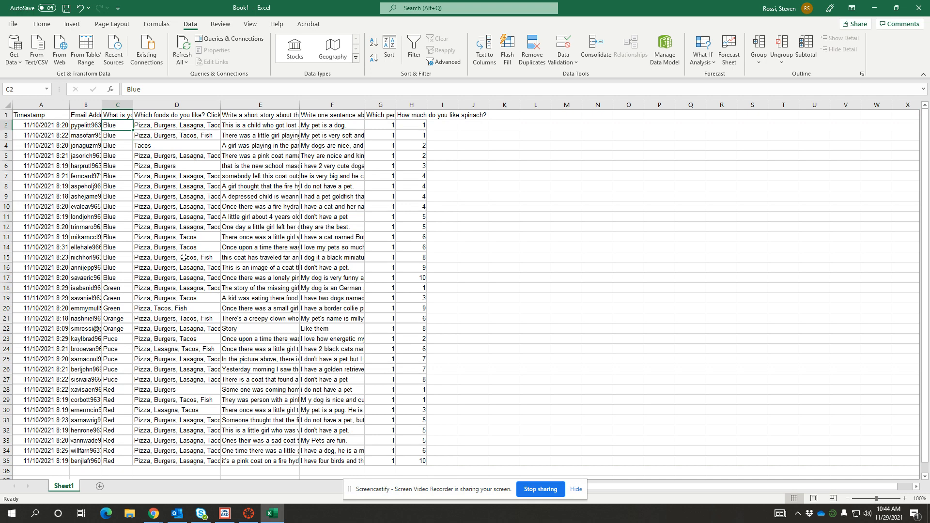
key("Down")
key("Down")
key("Down")
key("Down")
key("Down")
key("Down")
key("Down")
key("Down")
key("Down")
key("Down")
key("Down")
key("Down")
key("Down")
key("Down")
key("Down")
key("Down")
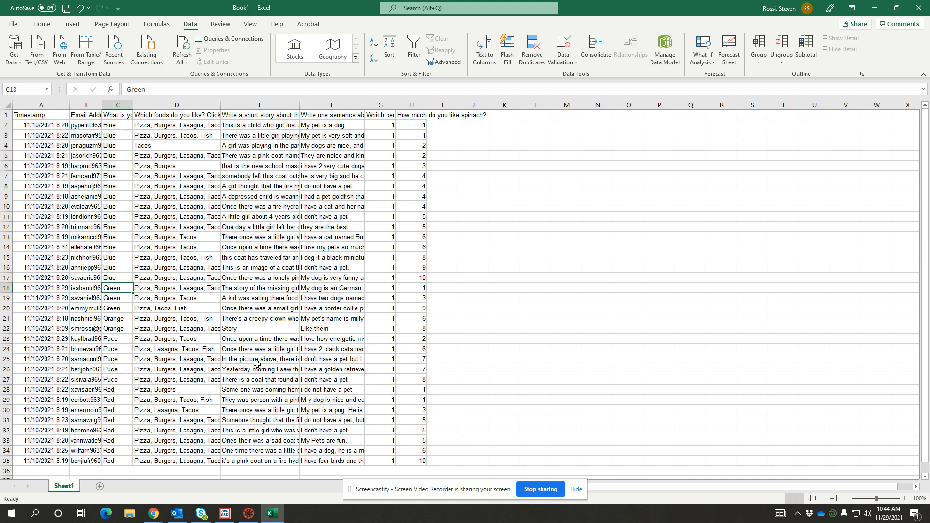
key("Up")
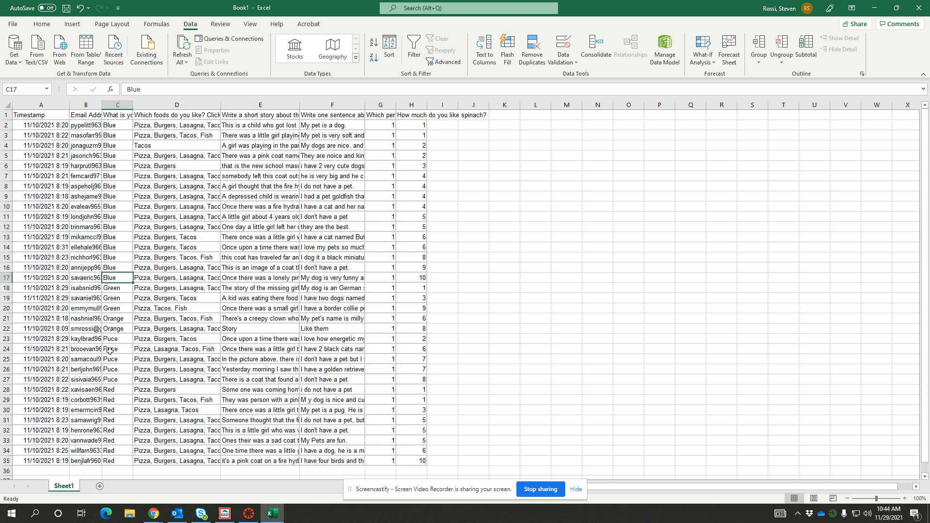
scroll(109, 361, "down", 2)
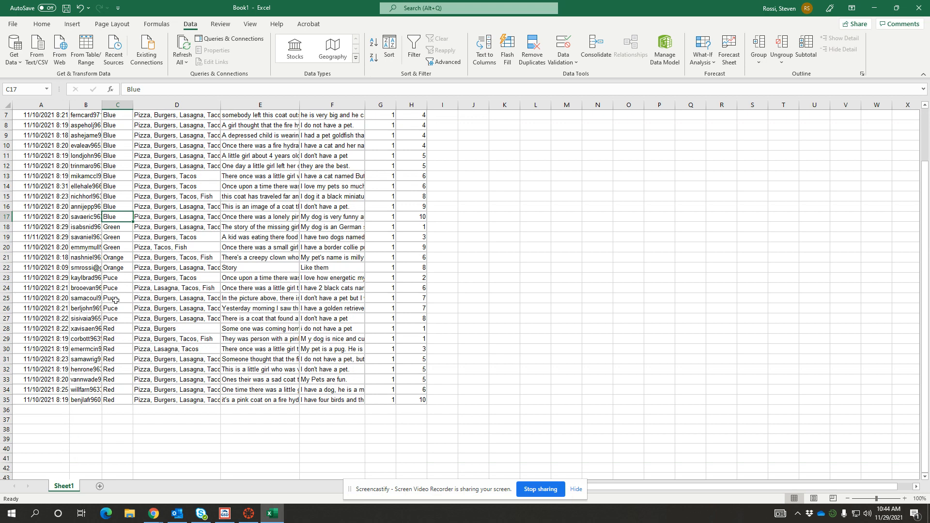
scroll(116, 301, "up", 2)
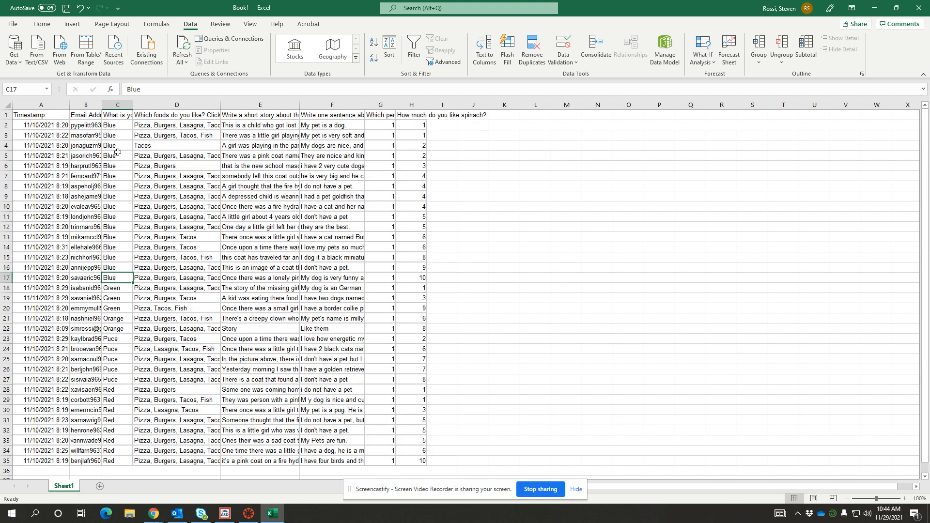
Step: Fill the Blue favorite color cells C2 to C17 with a light blue background
left_click_drag(114, 127, 128, 283)
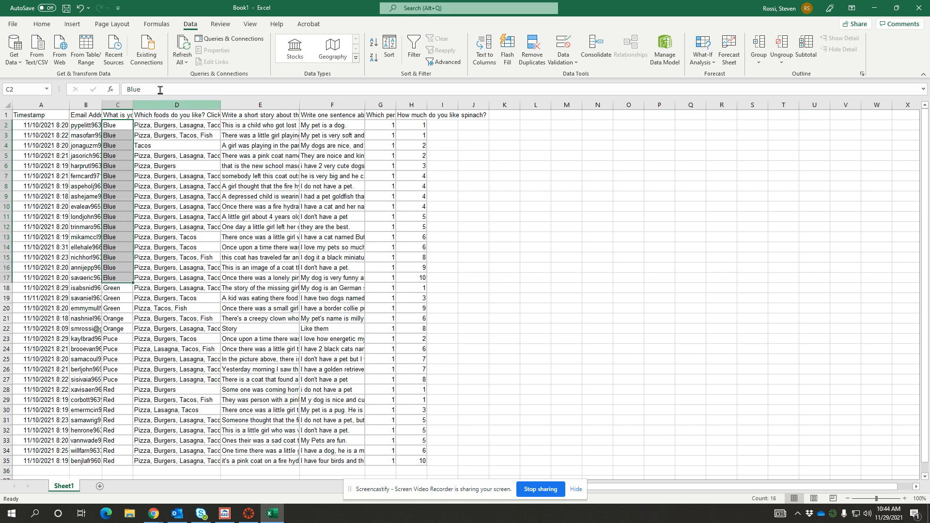
left_click(42, 24)
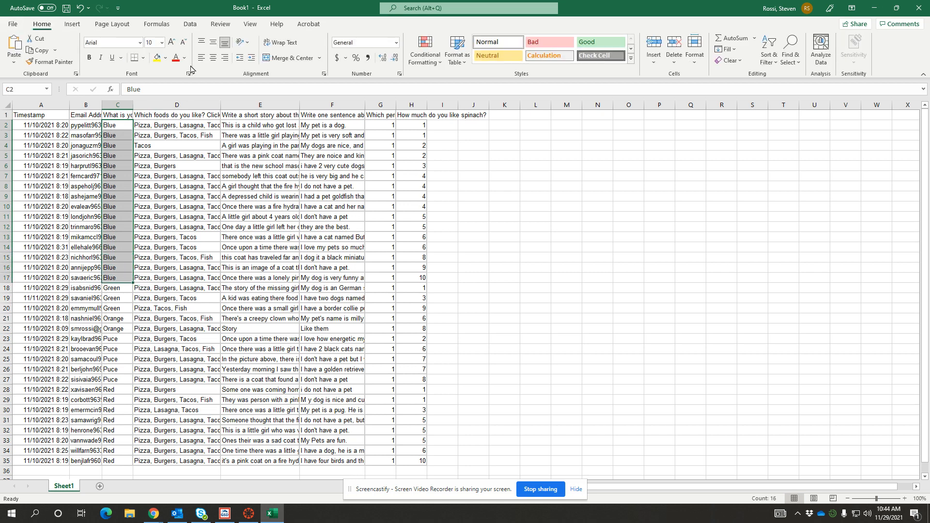
left_click(165, 58)
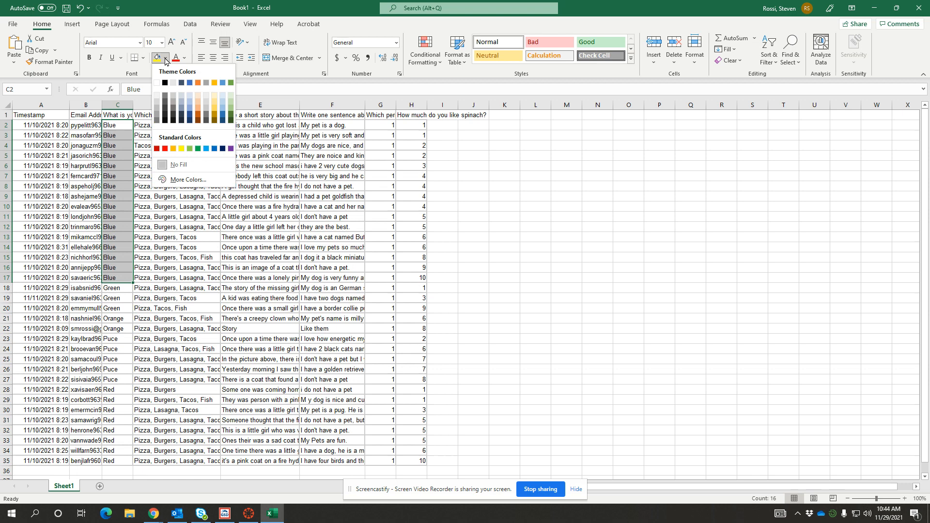
left_click(223, 101)
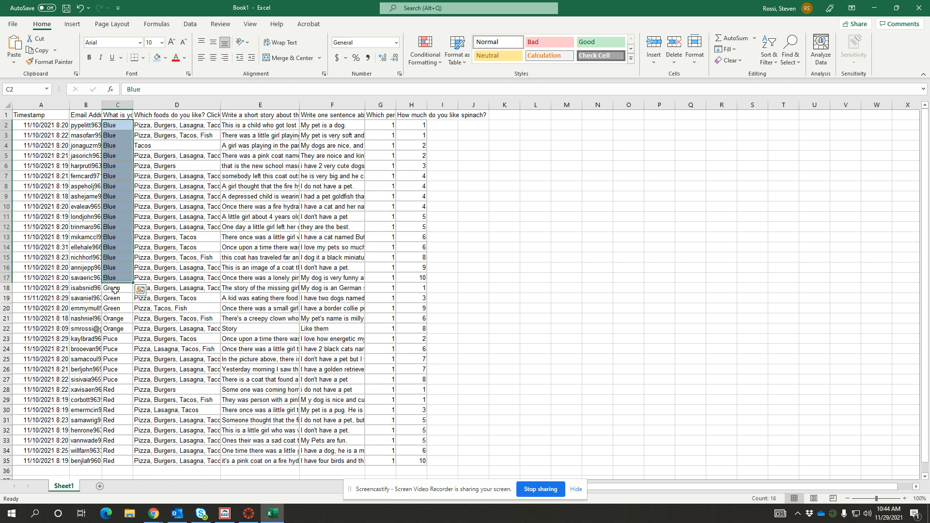
Step: Fill the Green favorite color cells C18 to C20 with a light green background
left_click_drag(115, 288, 115, 306)
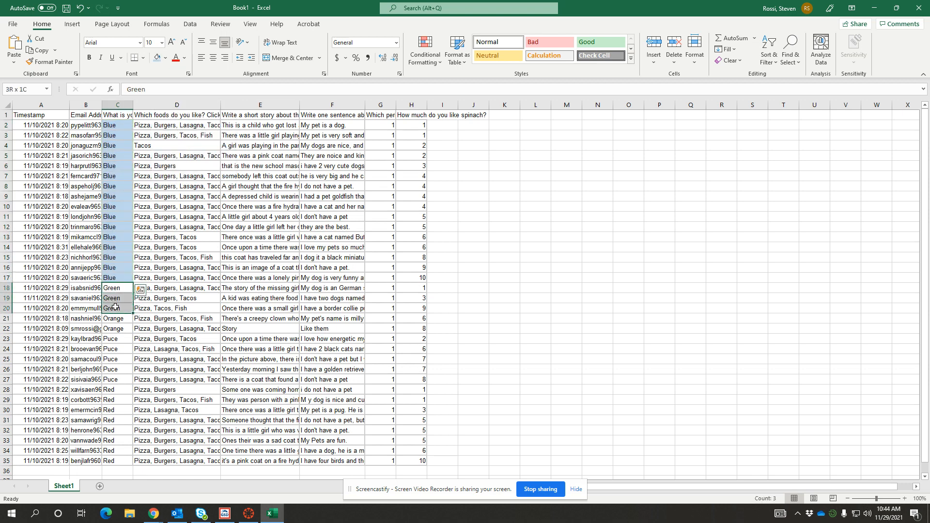
left_click(165, 58)
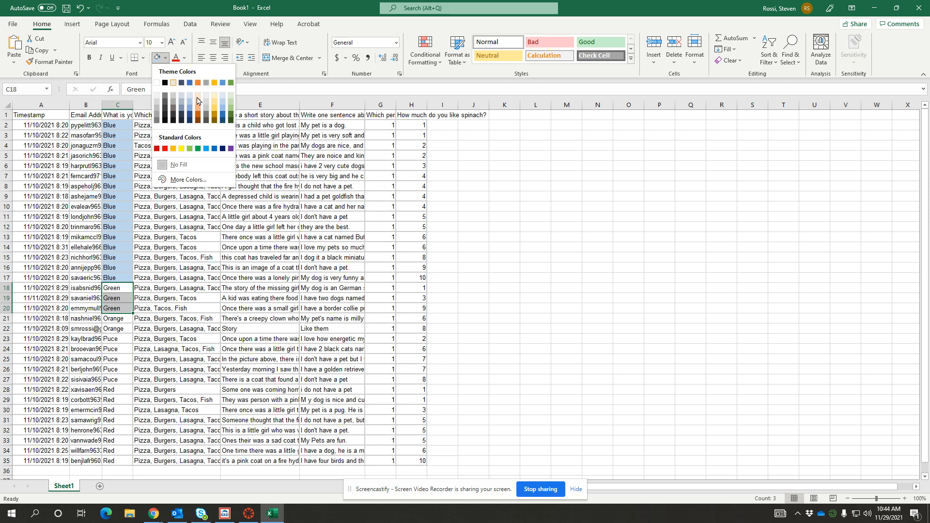
left_click(231, 101)
Step: Fill the Orange favorite color cells C21 and C22 with a light orange background
left_click_drag(116, 321, 115, 330)
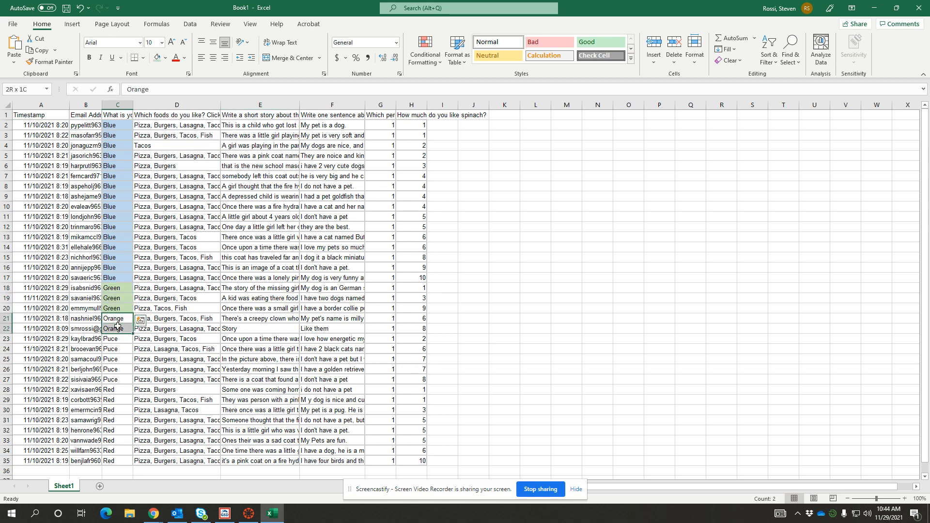
left_click(165, 59)
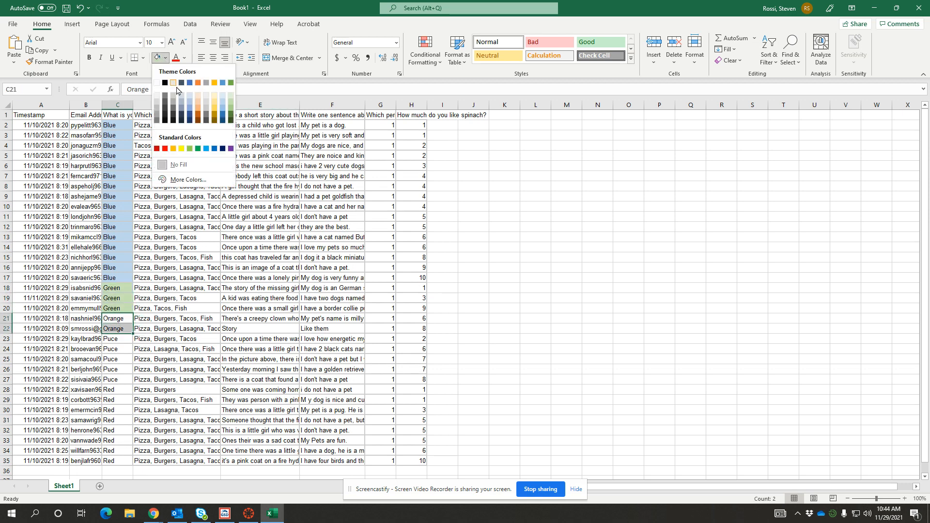
left_click(198, 101)
Step: Fill the Puce cells C23 to C27 with Blue-Gray, Text 2, Lighter 80%
scroll(118, 281, "down", 2)
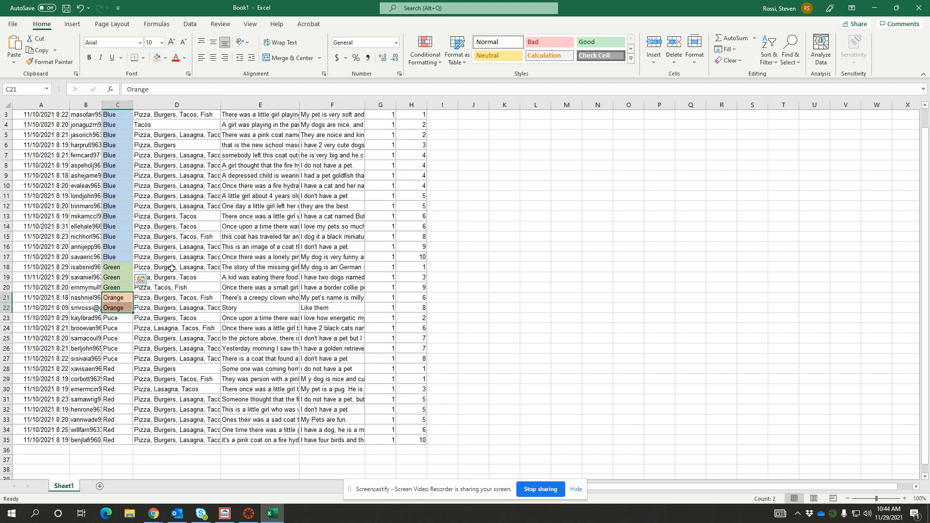
left_click_drag(118, 278, 122, 321)
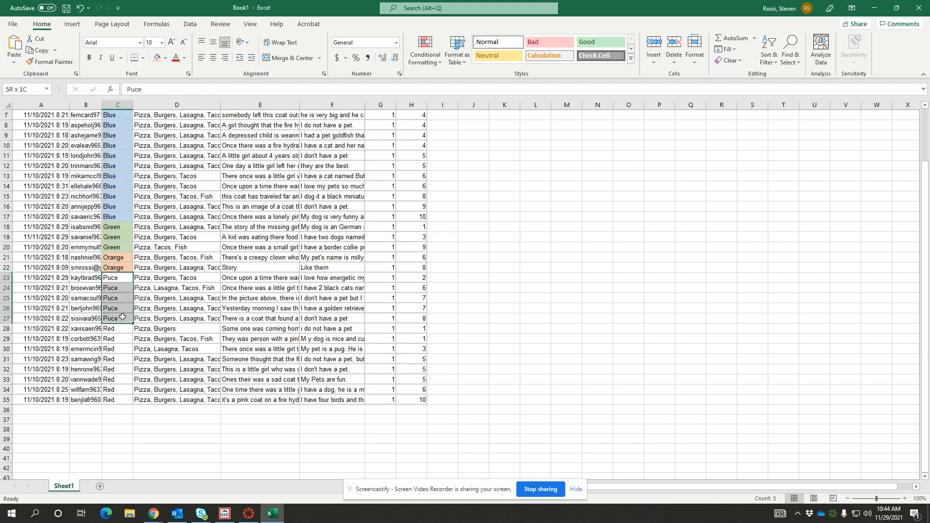
left_click(164, 59)
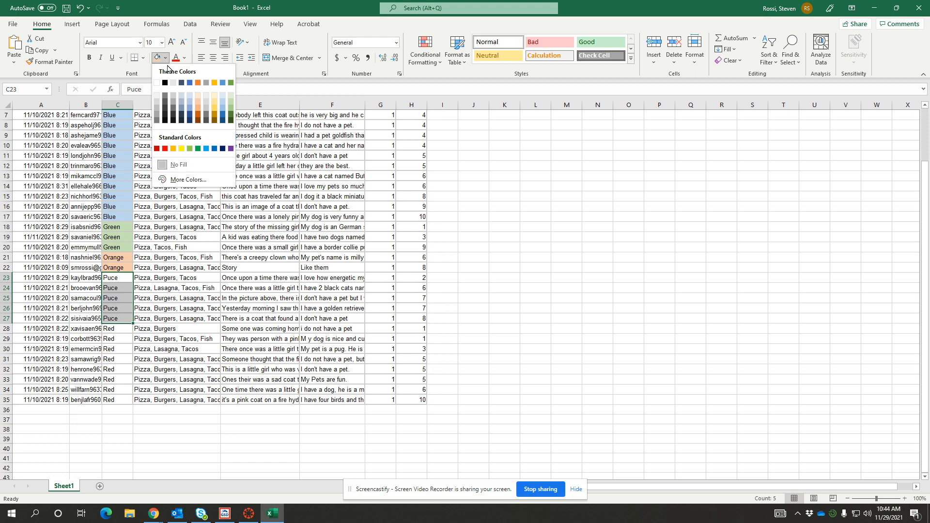
left_click(182, 101)
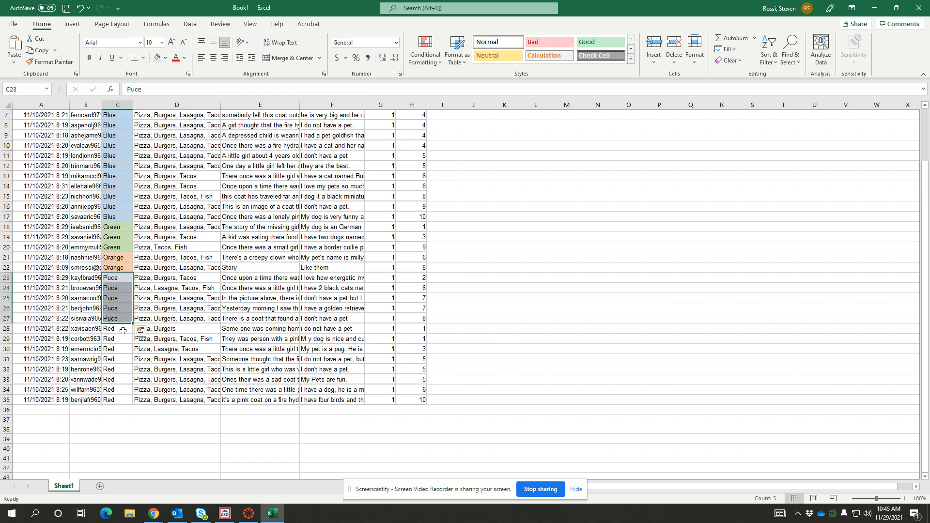
Step: Fill the Red favorite color cells C28 to C35 with the standard red background
left_click_drag(123, 331, 122, 398)
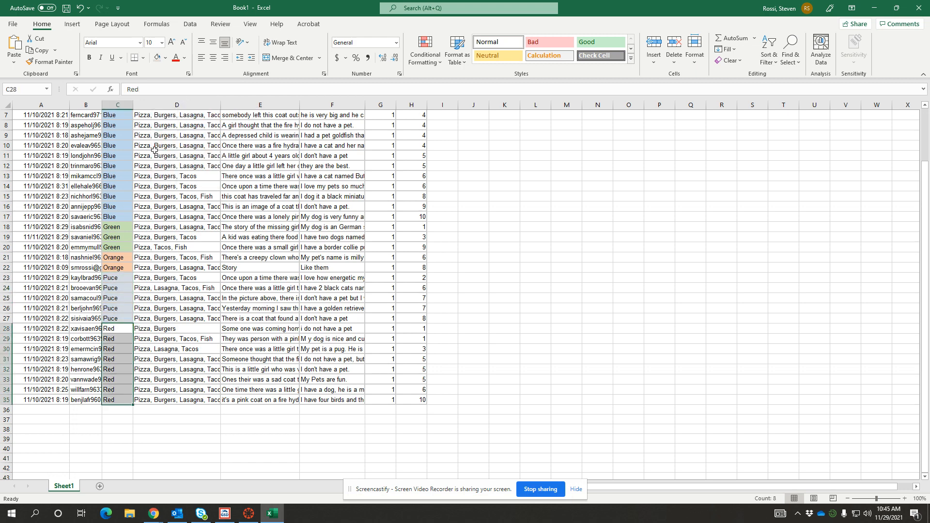
left_click(165, 58)
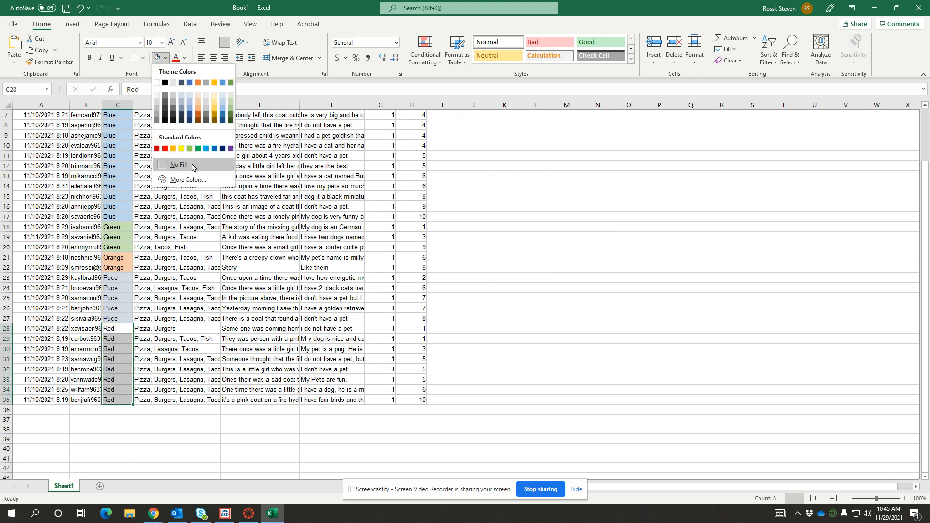
left_click(165, 147)
left_click(260, 267)
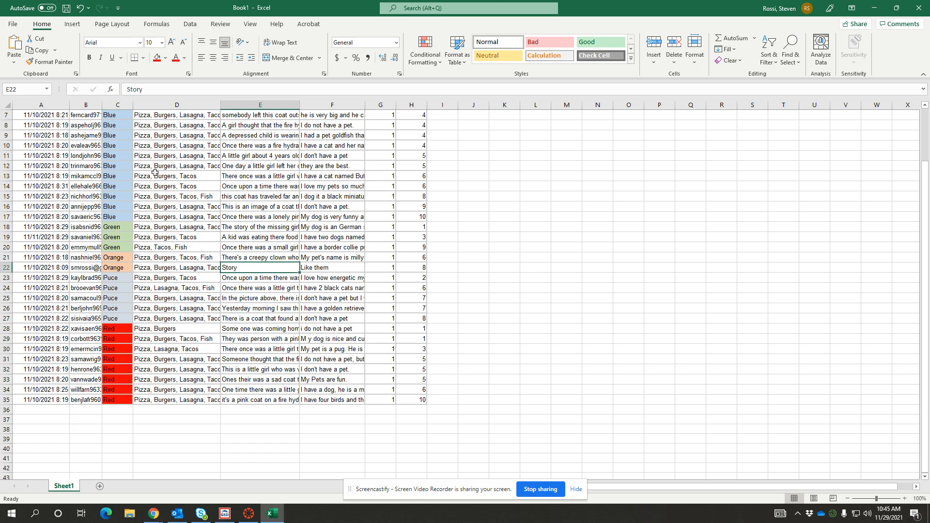
Step: Save the workbook as Forms Data in the Documents 1st folder
scroll(155, 172, "up", 2)
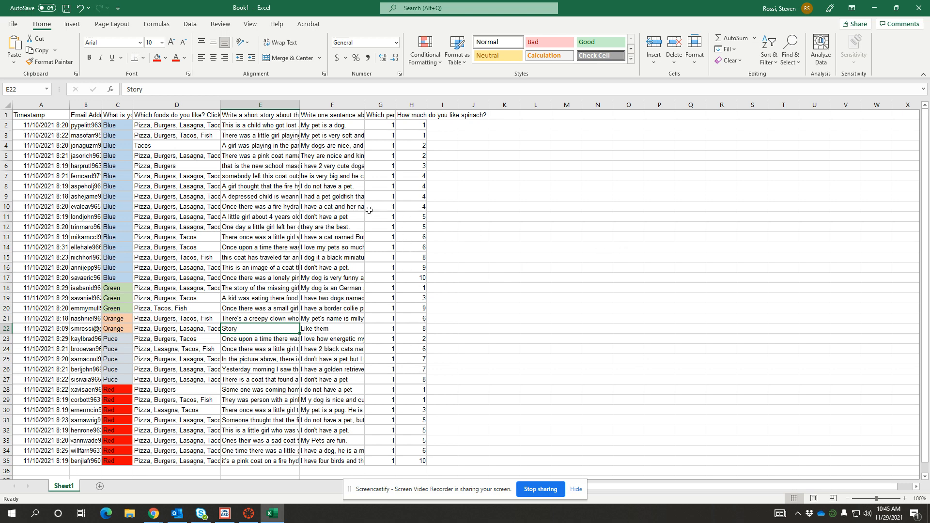
left_click(66, 9)
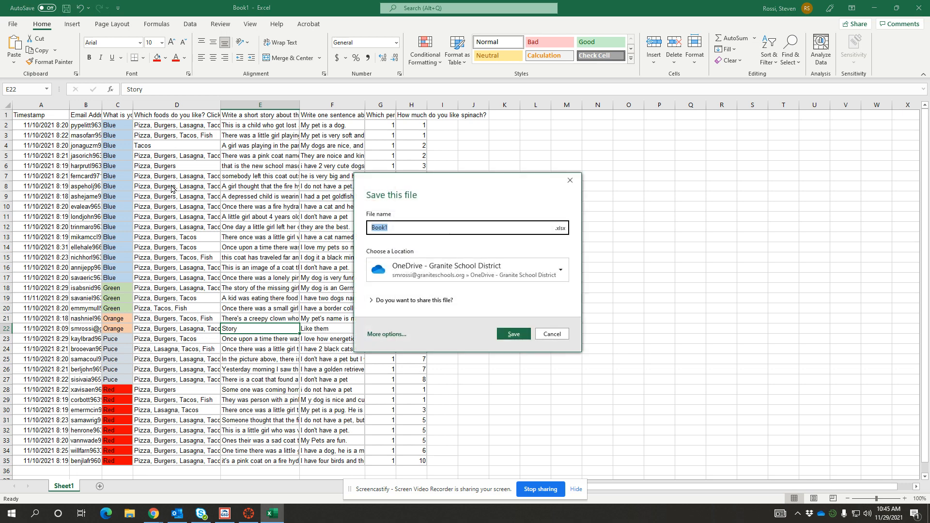
left_click(387, 334)
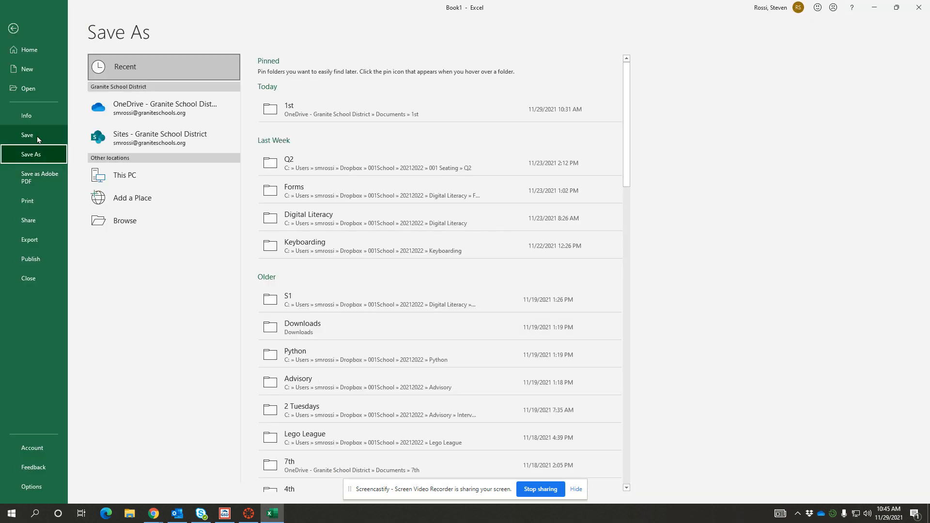
left_click(125, 222)
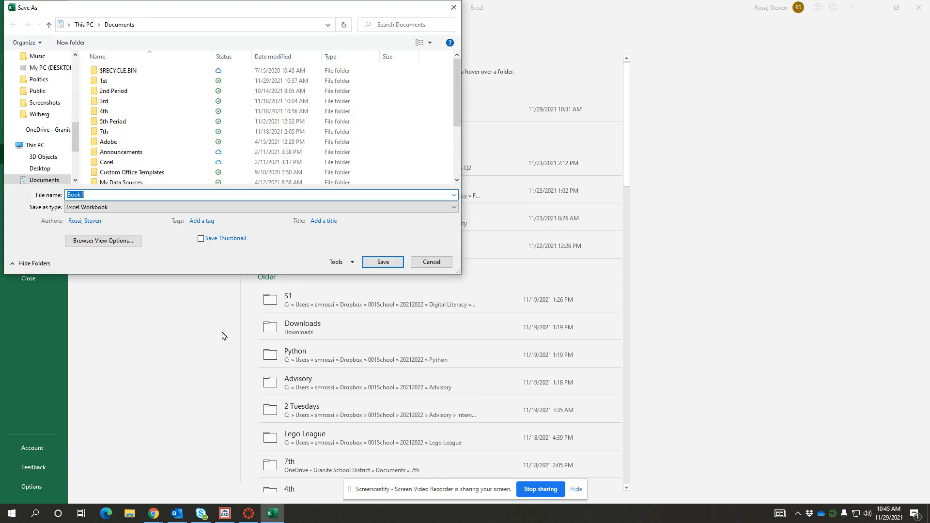
scroll(62, 145, "up", 3)
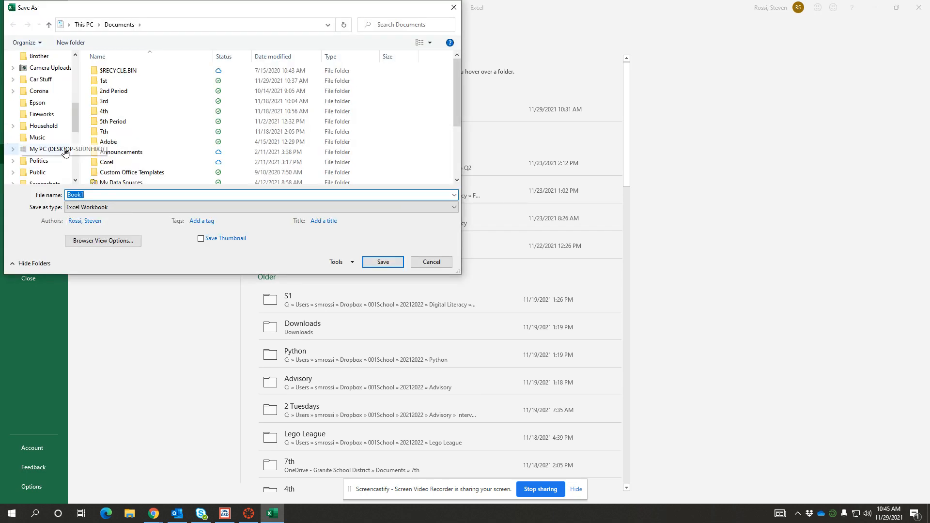
double_click(111, 85)
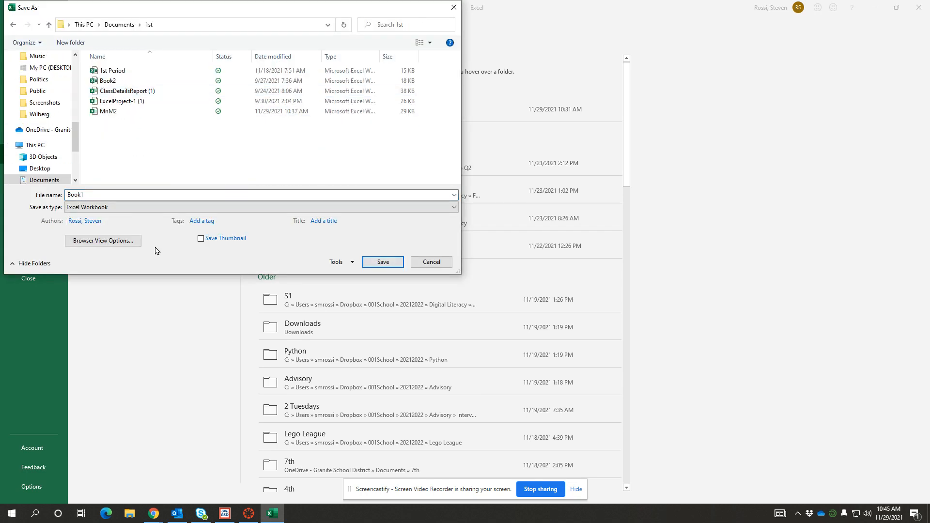
mouse_move(177, 520)
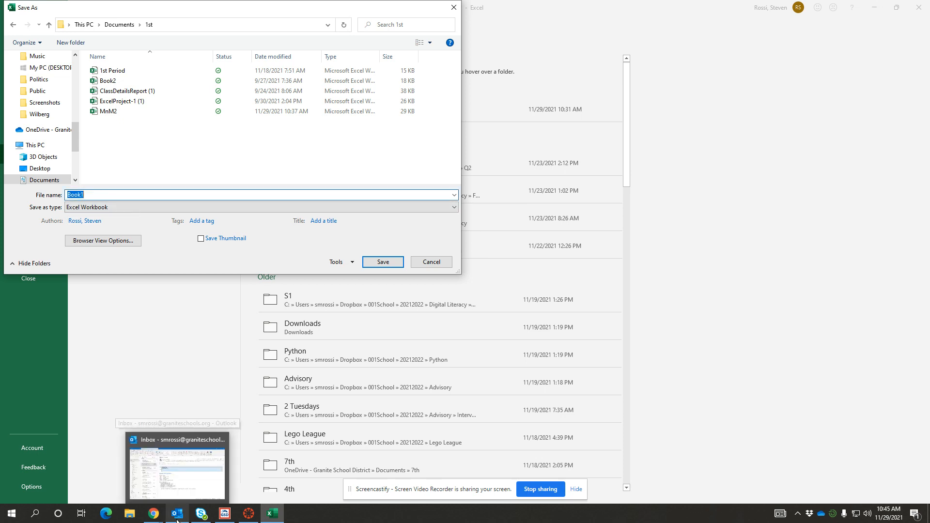
type("Forms Data")
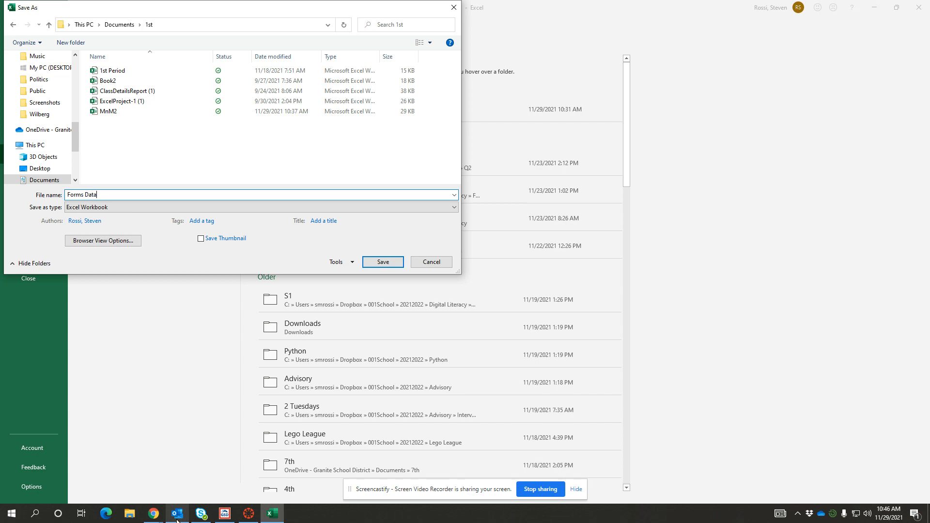
left_click(387, 262)
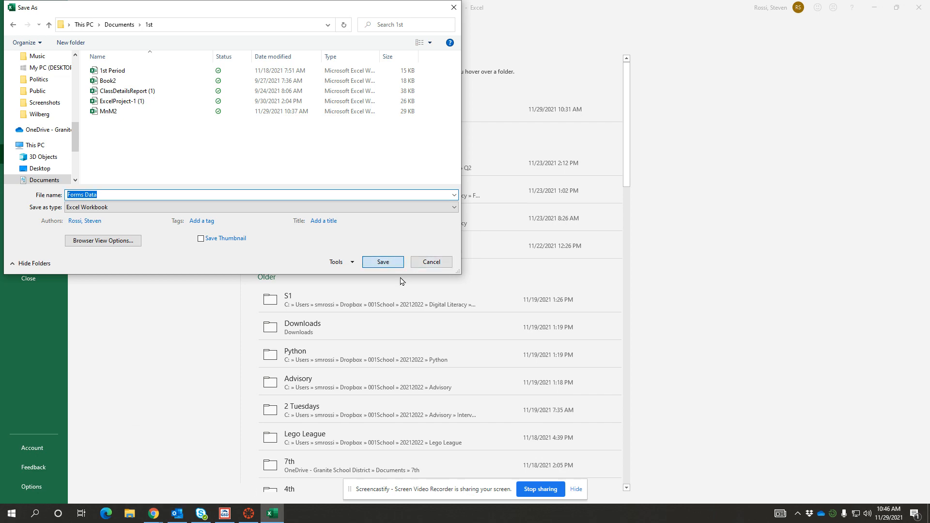